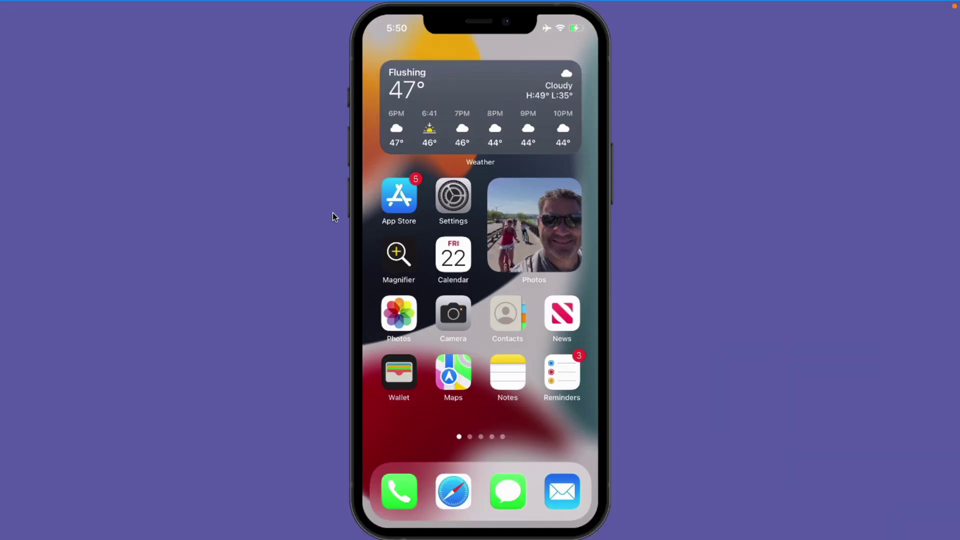
# Review the system-wide Display & Text Size options in the iPhone's Accessibility settings, returning to the Accessibility overview.
pyautogui.click(455, 192)
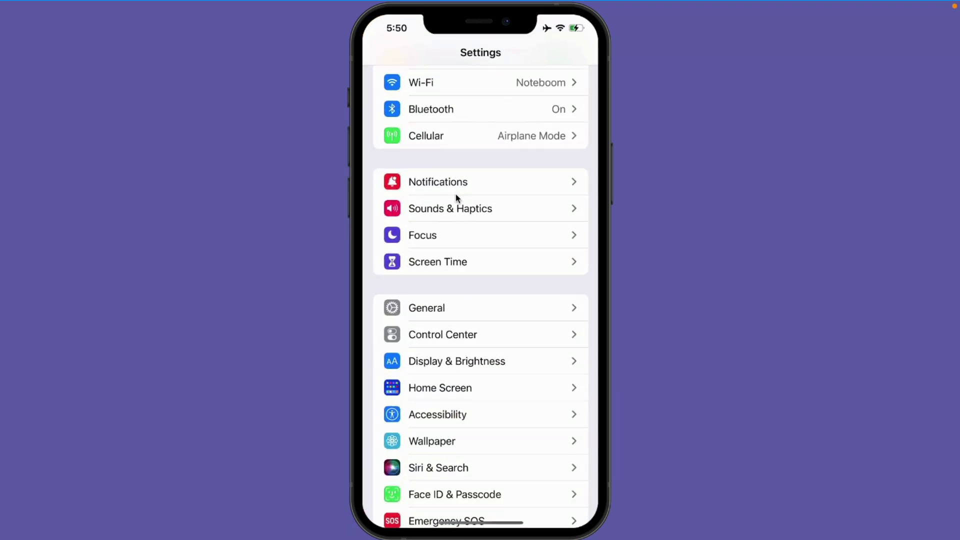
pyautogui.click(427, 408)
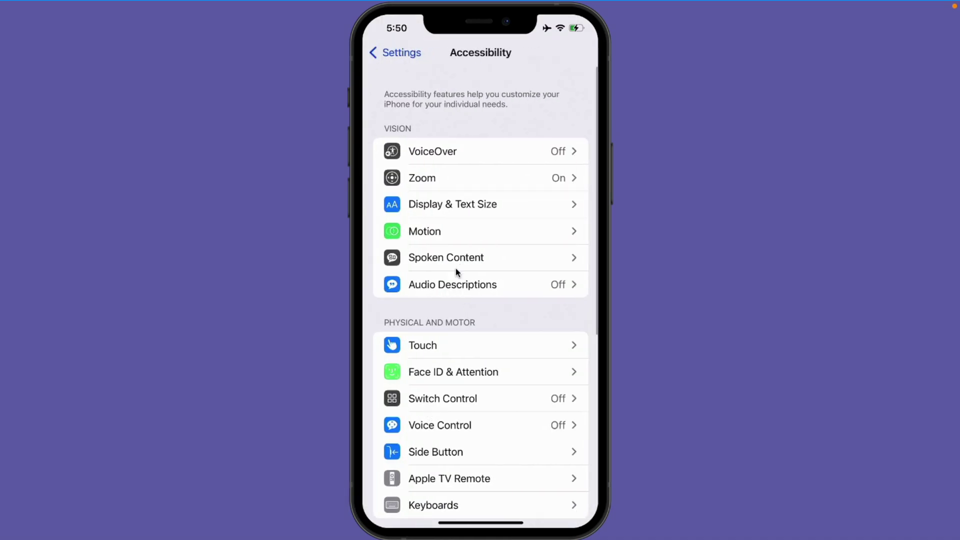
pyautogui.click(445, 202)
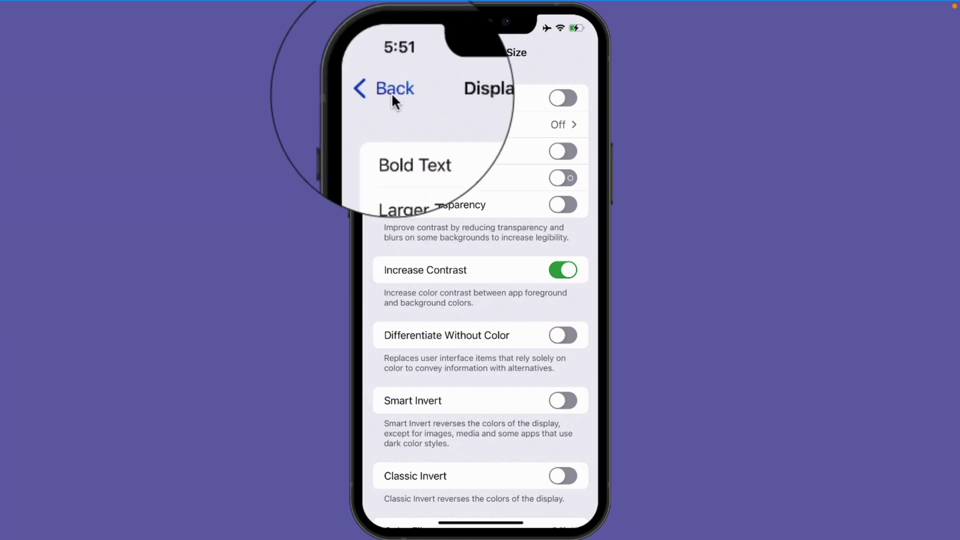
pyautogui.click(390, 57)
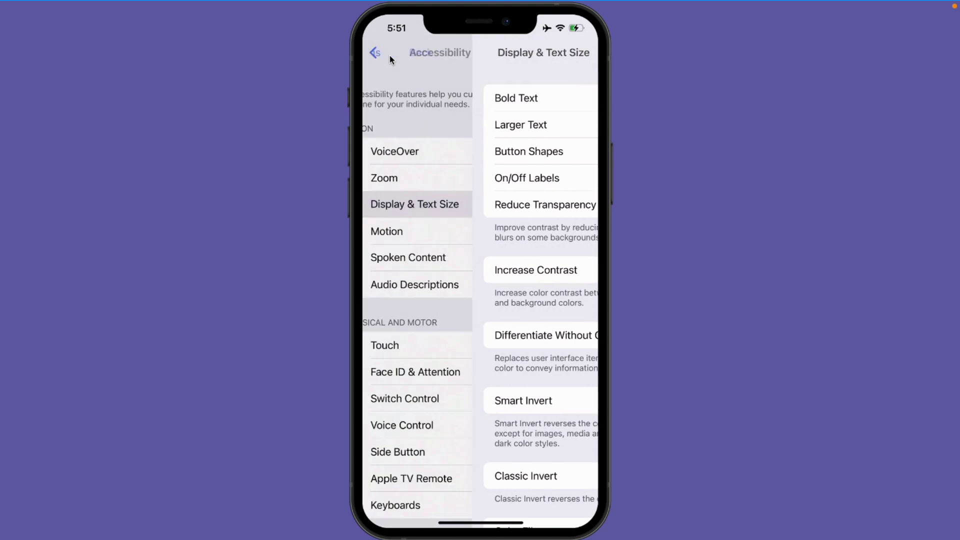
# Add Messages as a customized app in the Accessibility Per-App Settings.
pyautogui.scroll(-7, 389, 55)
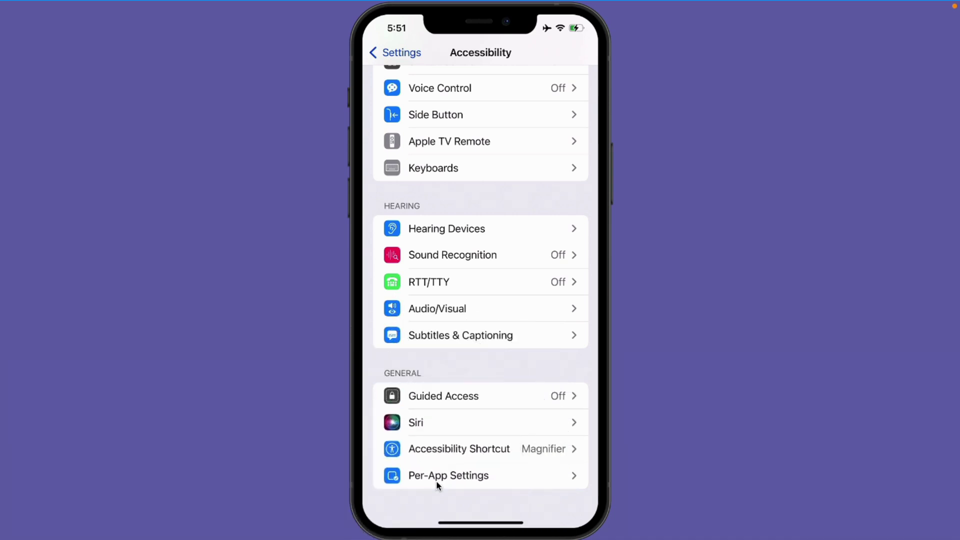
pyautogui.click(436, 482)
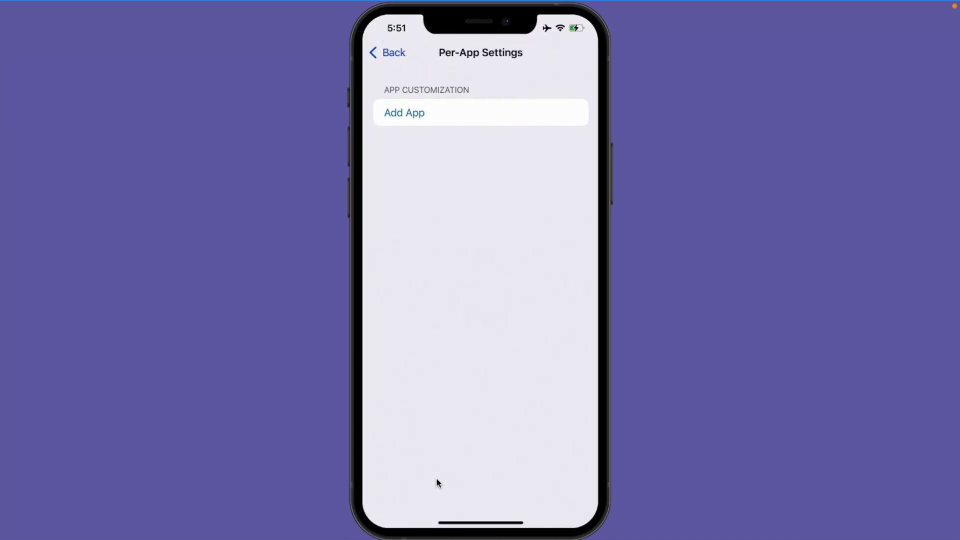
pyautogui.click(401, 115)
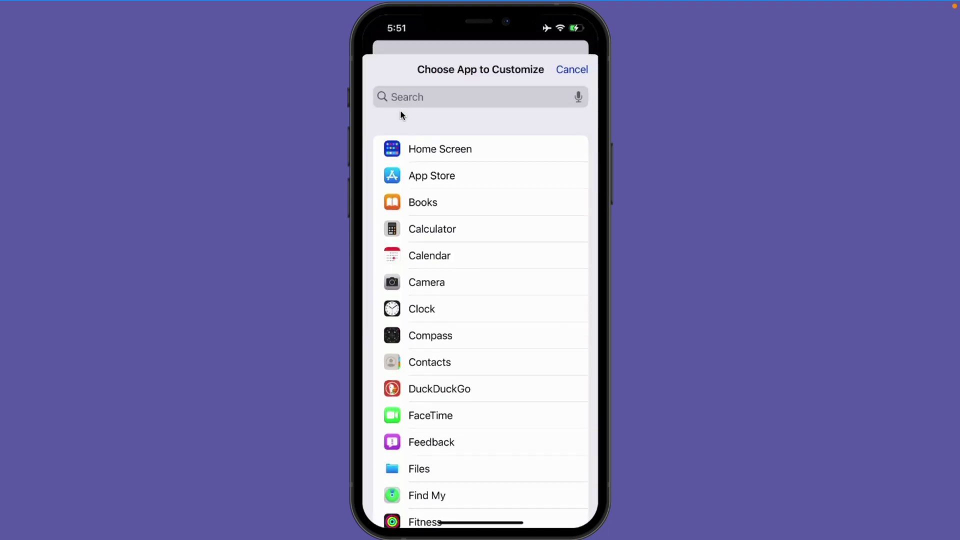
pyautogui.scroll(-5, 401, 114)
pyautogui.scroll(-5, 401, 114)
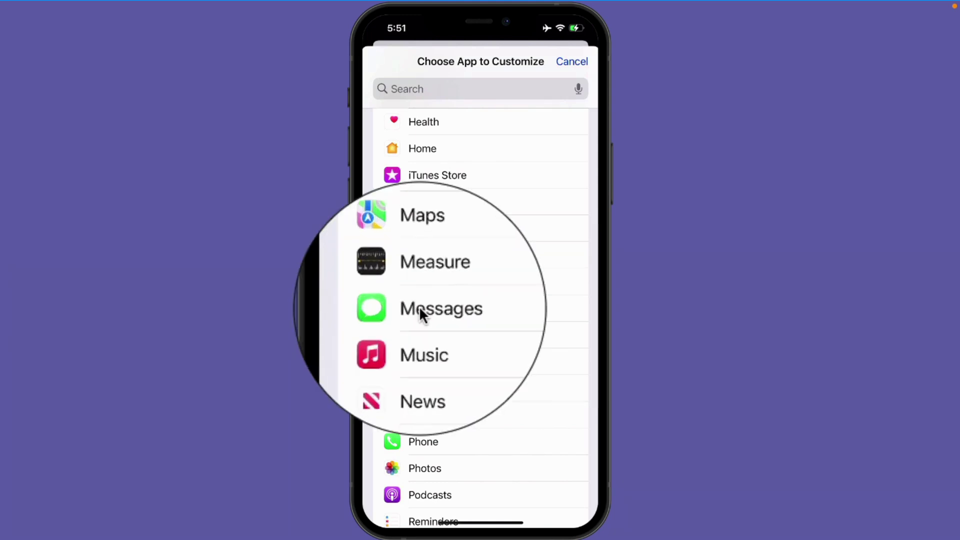
pyautogui.click(420, 312)
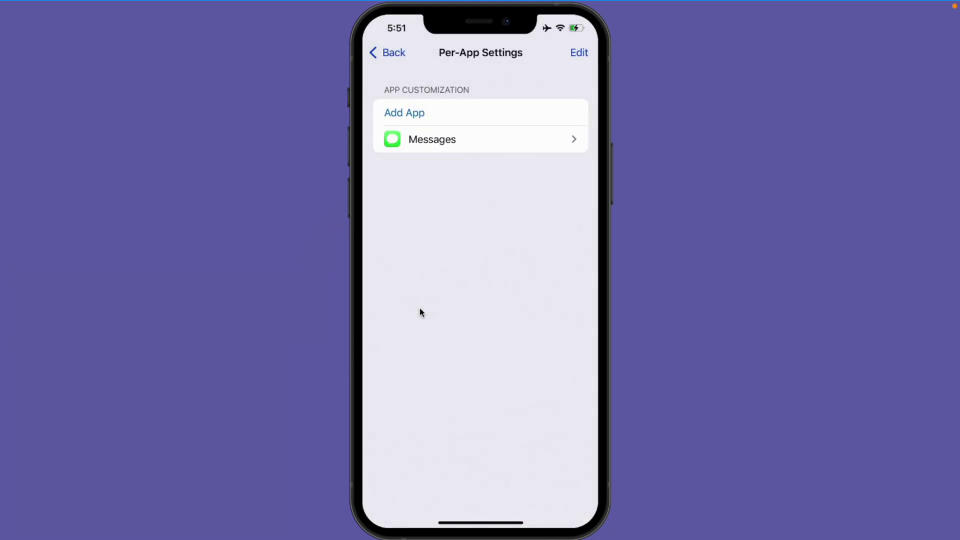
# For Messages, set Bold Text to On and raise the Larger Text size to the ninth slider stop.
pyautogui.click(429, 141)
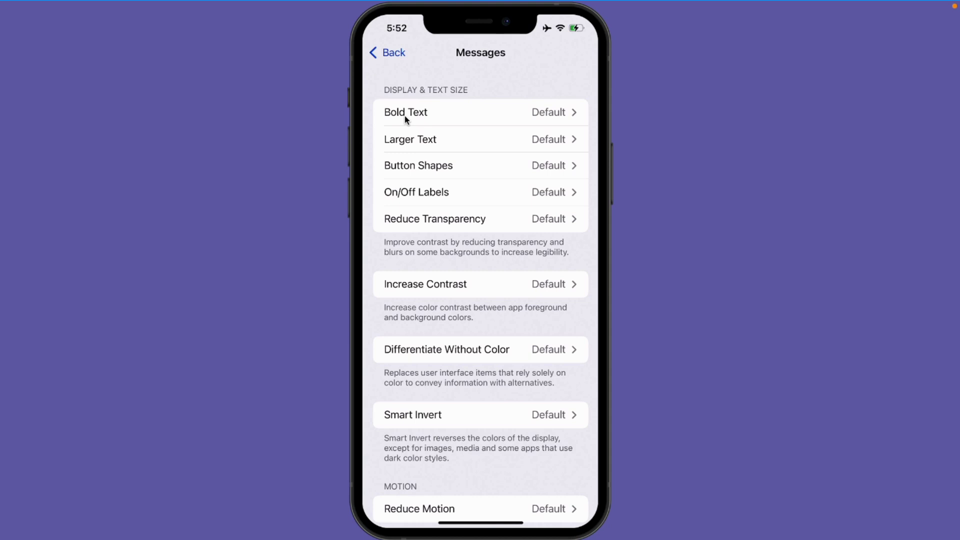
pyautogui.click(545, 120)
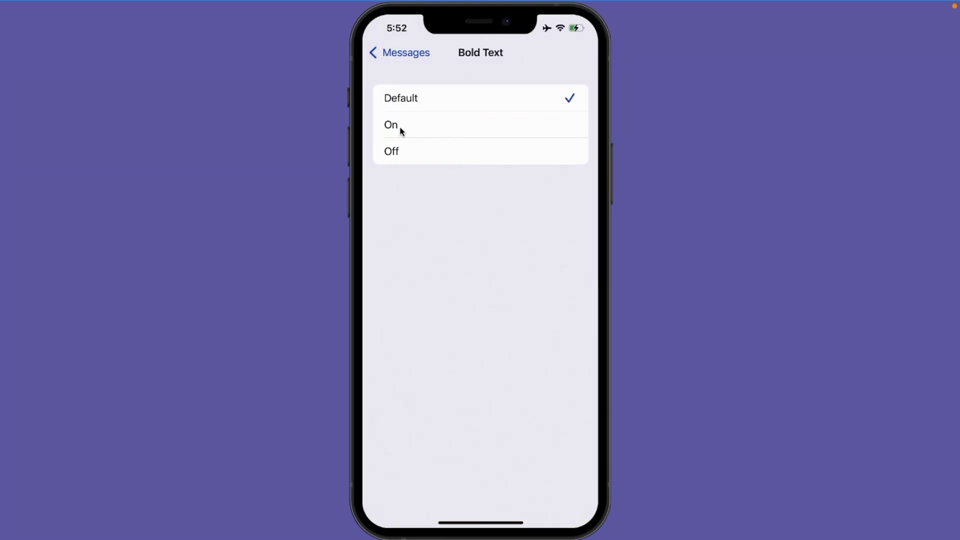
pyautogui.click(400, 129)
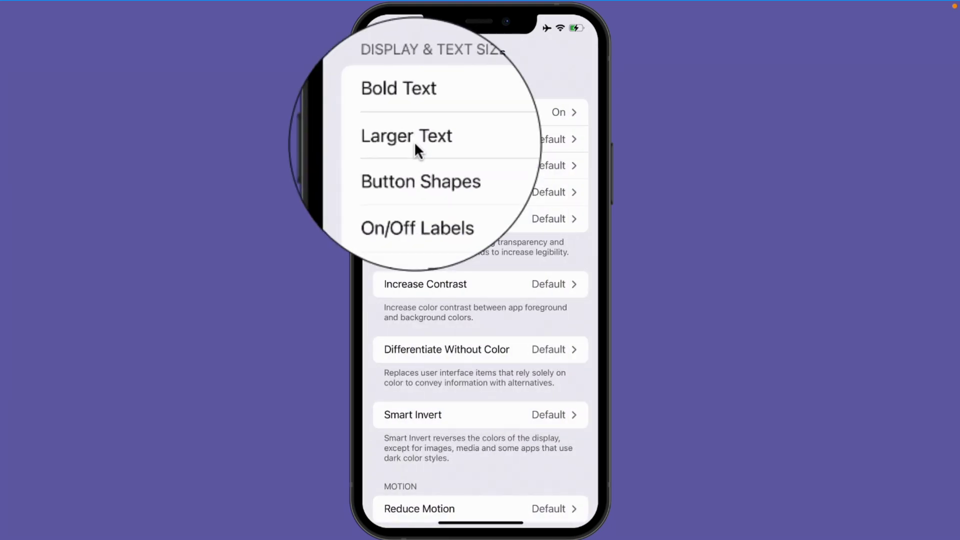
pyautogui.click(414, 144)
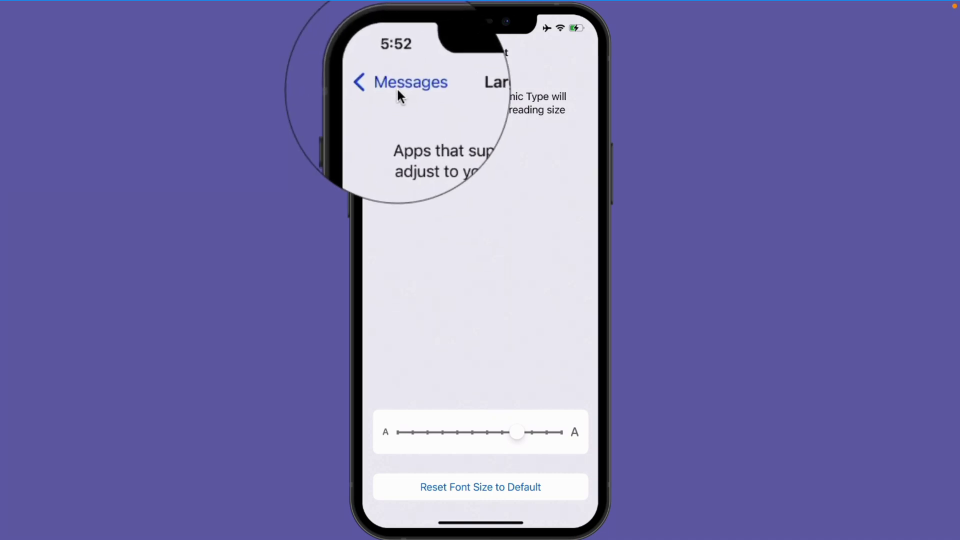
pyautogui.click(395, 56)
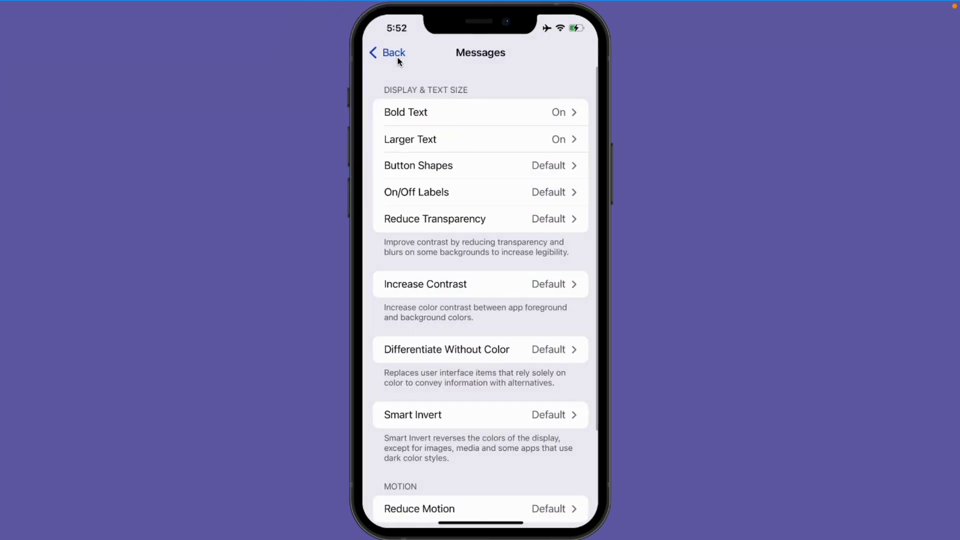
pyautogui.click(394, 53)
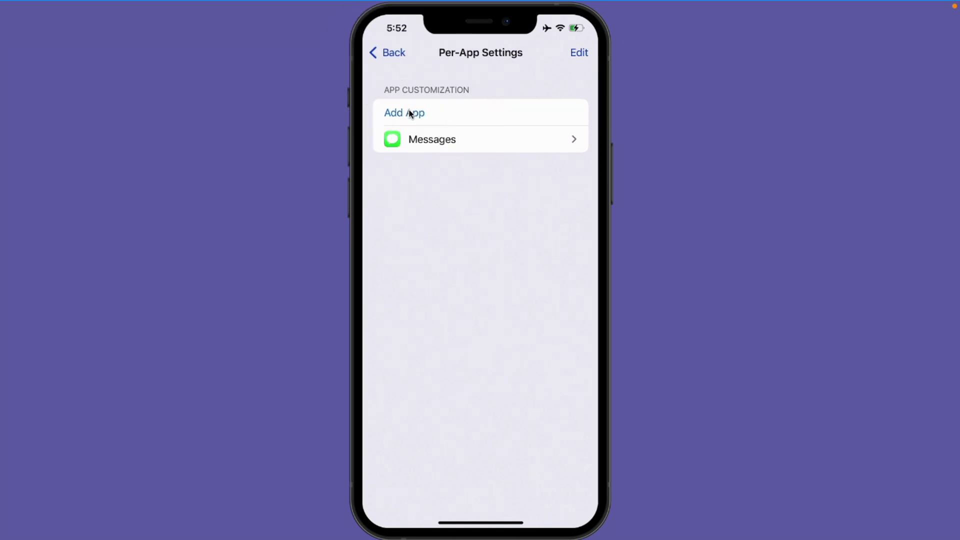
# Add App Store to the Per-App Settings and open its customization options.
pyautogui.click(404, 114)
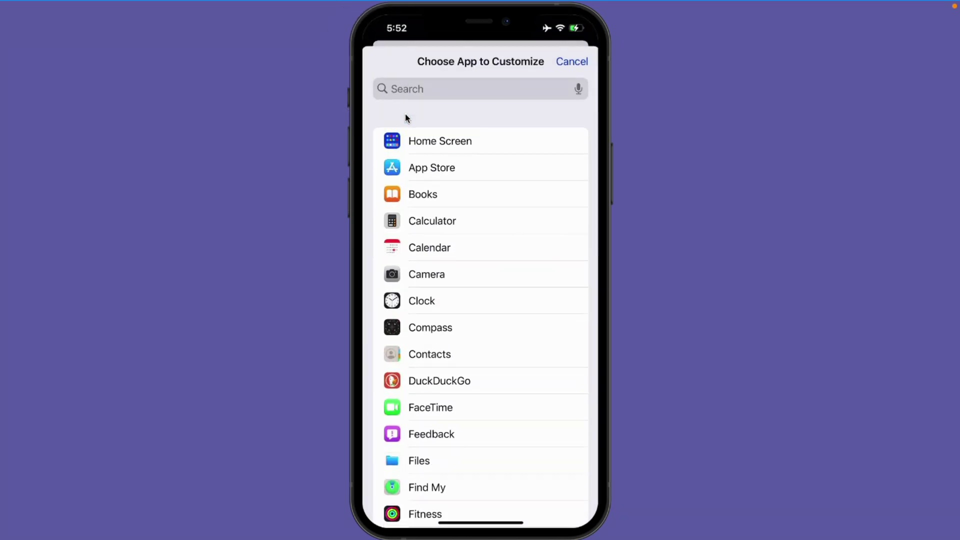
pyautogui.click(421, 168)
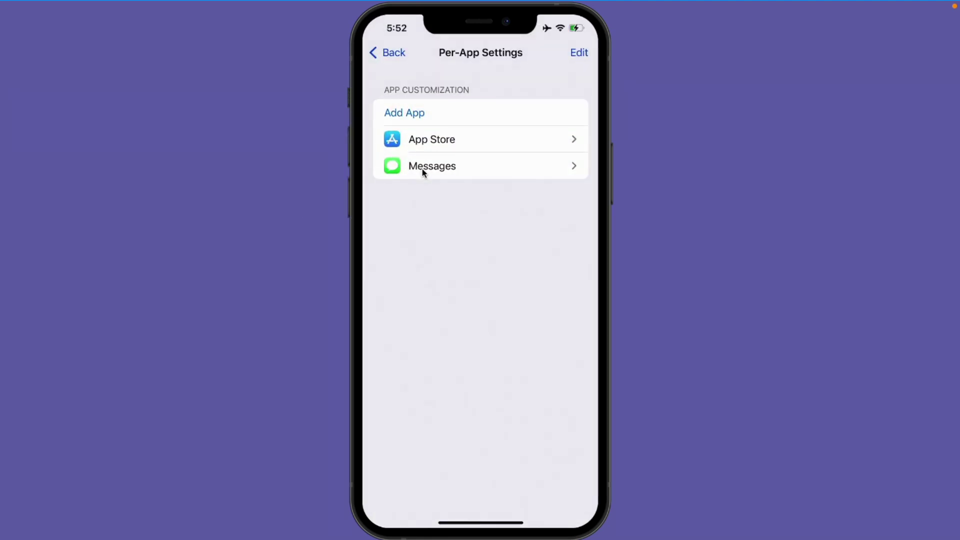
pyautogui.click(423, 142)
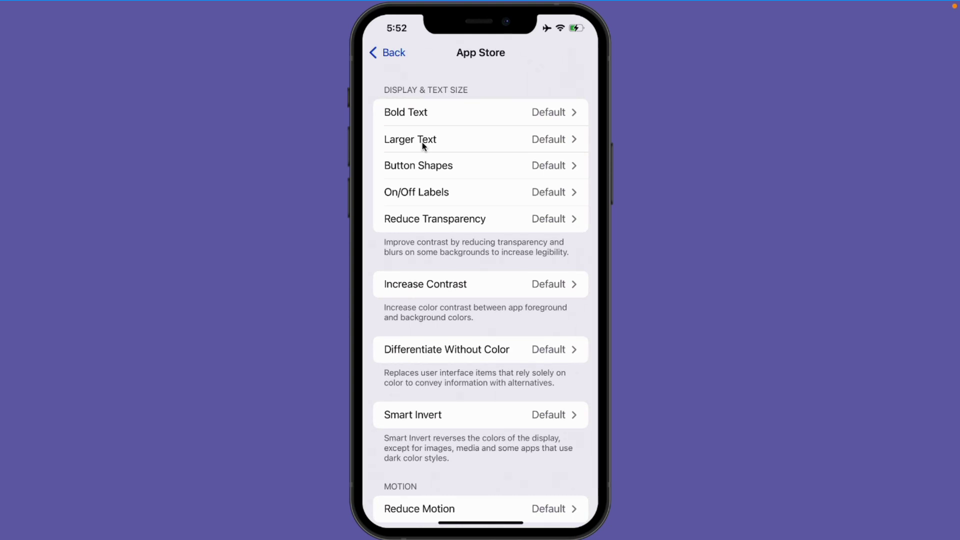
# For App Store, choose a custom Larger Text size and set Button Shapes to On.
pyautogui.click(421, 140)
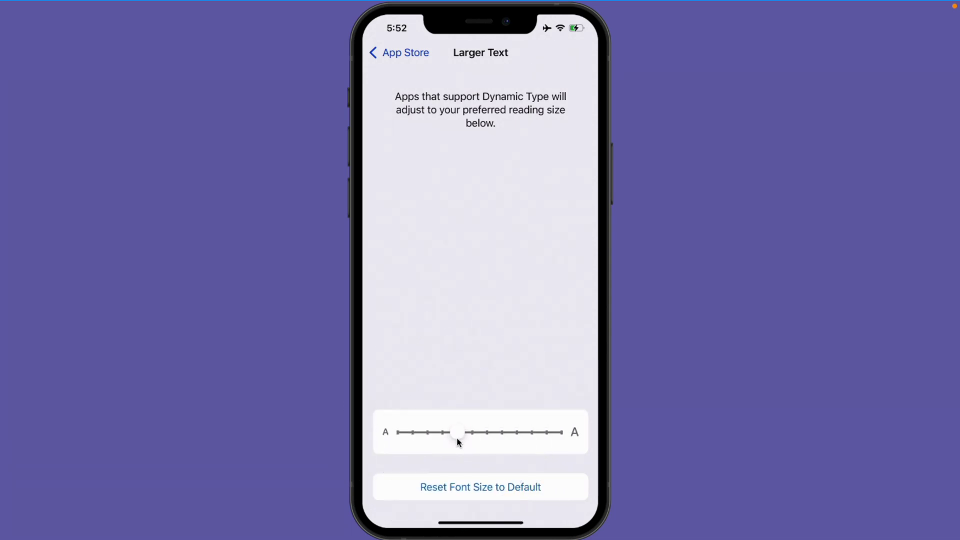
pyautogui.click(399, 58)
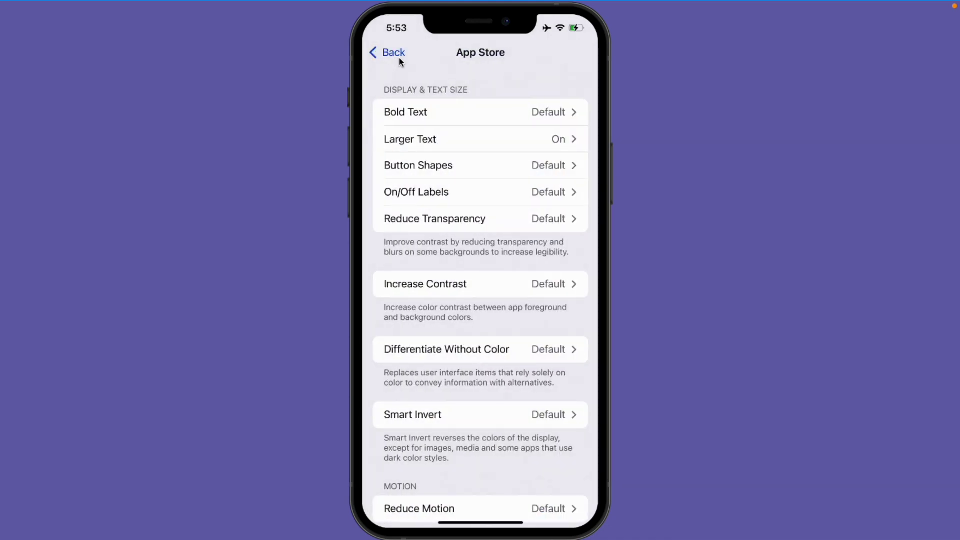
pyautogui.click(416, 168)
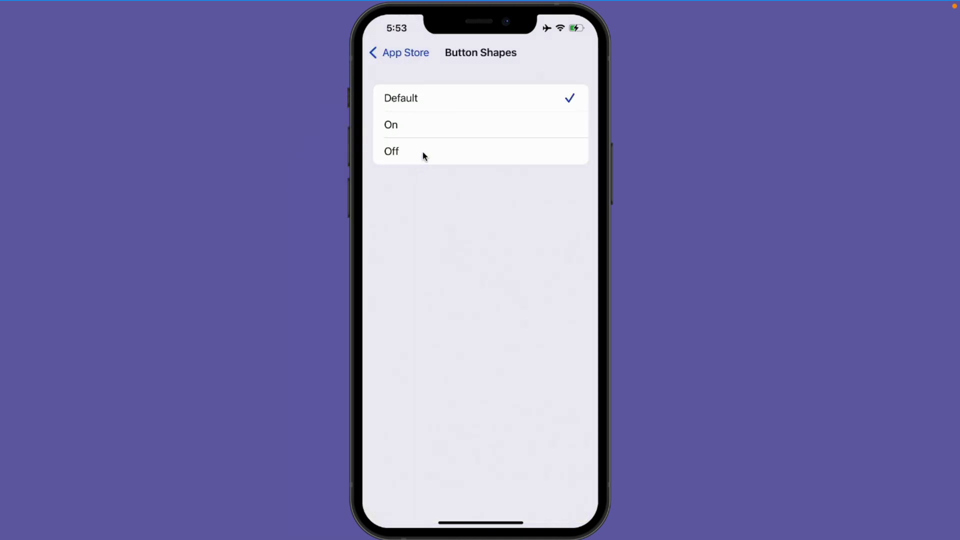
pyautogui.click(394, 125)
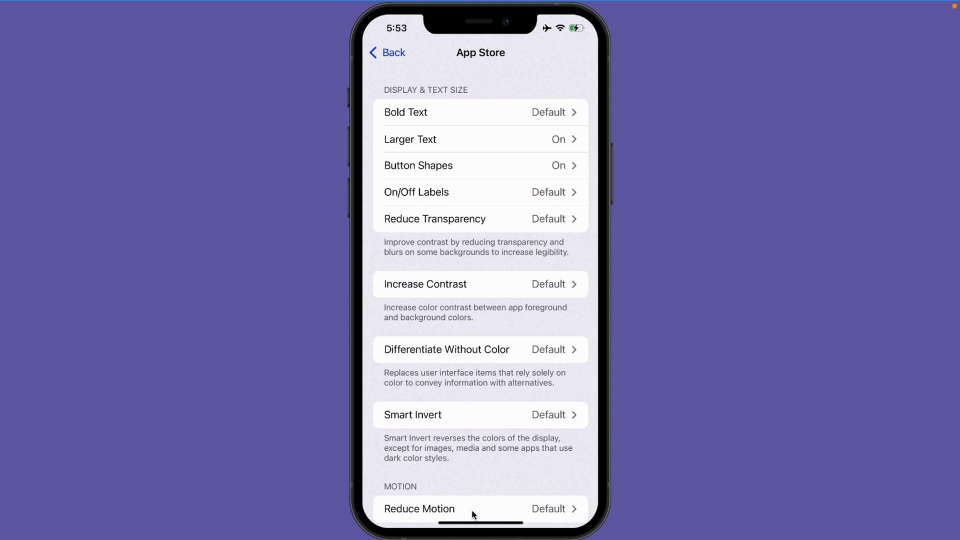
# Switch to the Messages app and check the customized text appearance in a conversation and its contact details.
pyautogui.press('super+h')
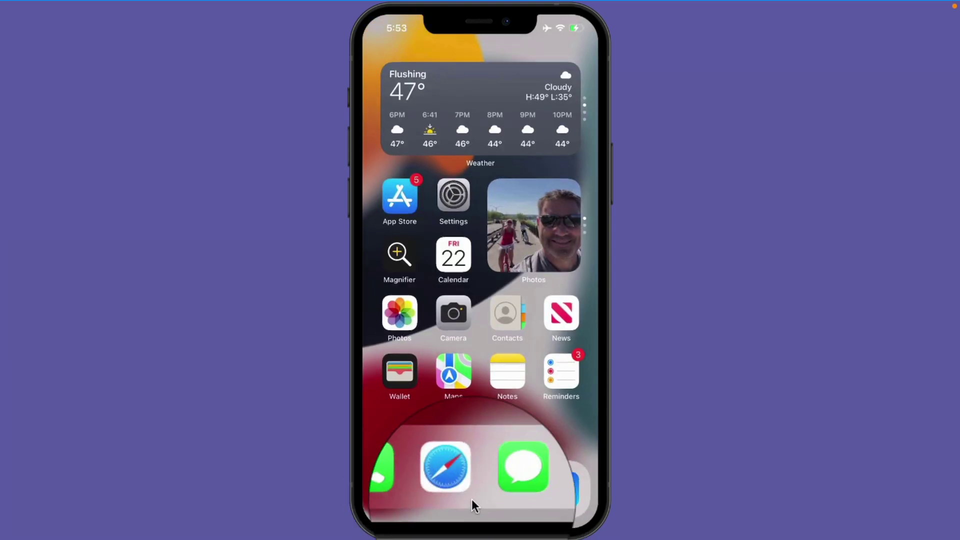
pyautogui.click(504, 453)
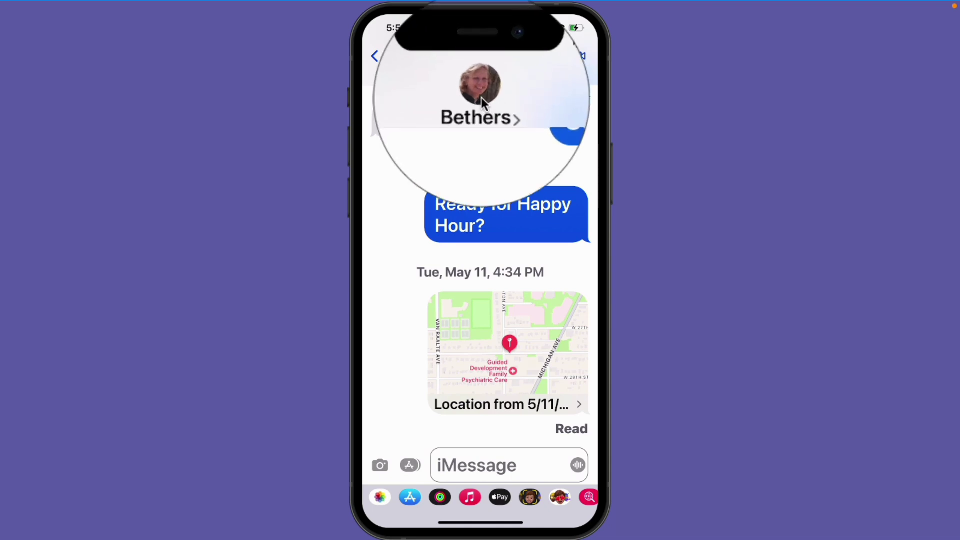
pyautogui.click(480, 112)
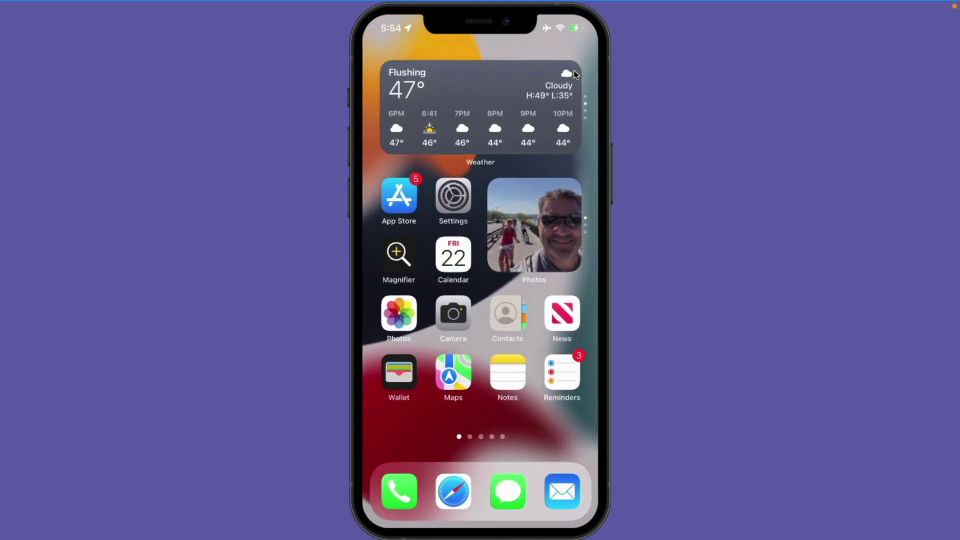
# Switch to the App Store and examine the text and button shapes in the Dune story through its Share Story link.
pyautogui.click(403, 198)
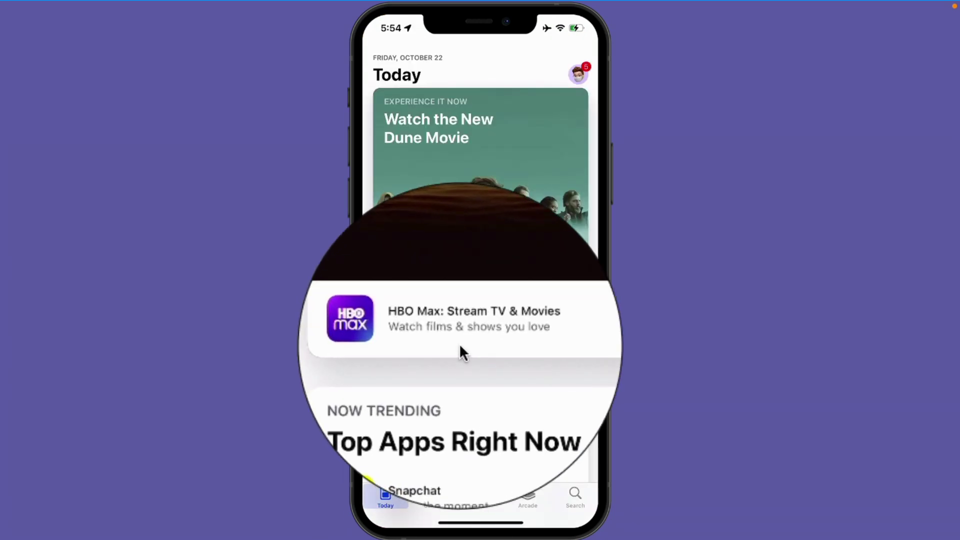
pyautogui.click(474, 210)
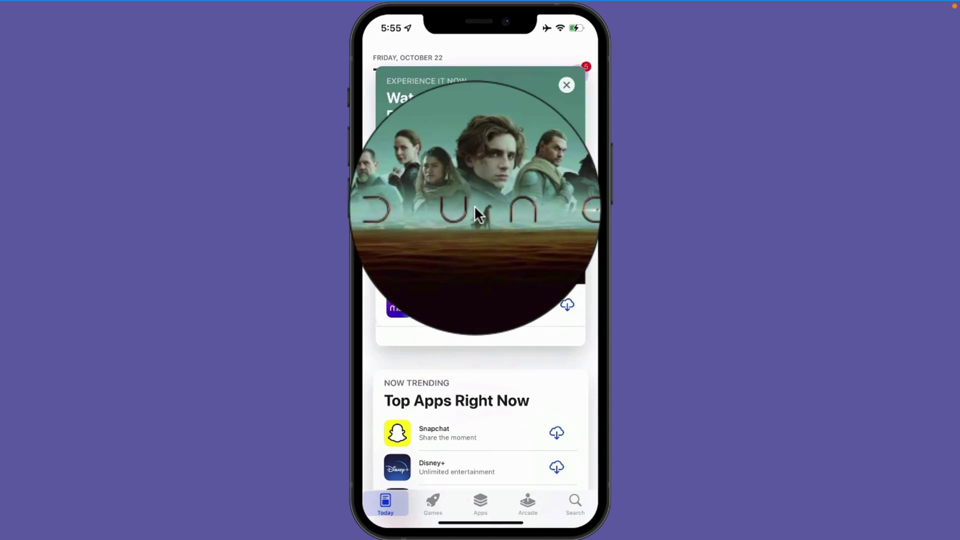
pyautogui.scroll(-15, 474, 210)
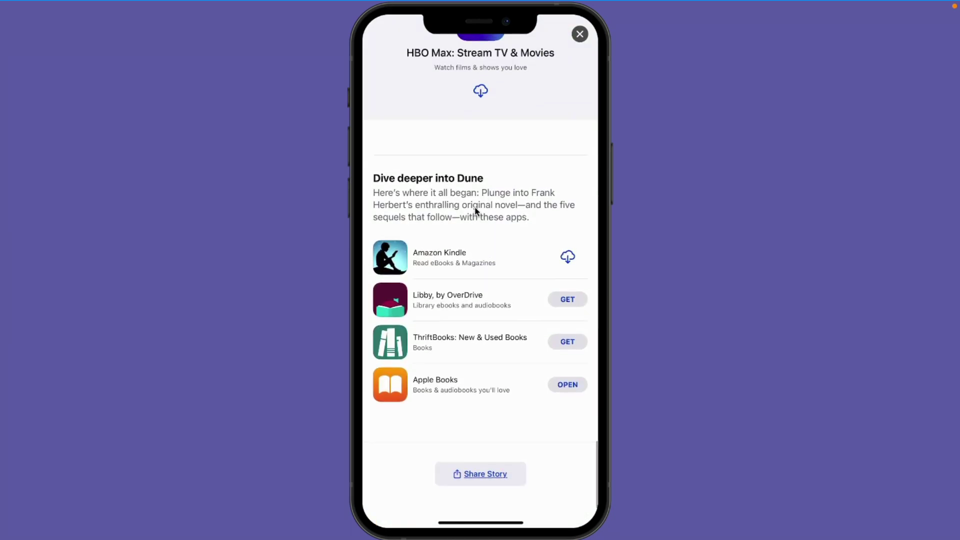
pyautogui.click(481, 470)
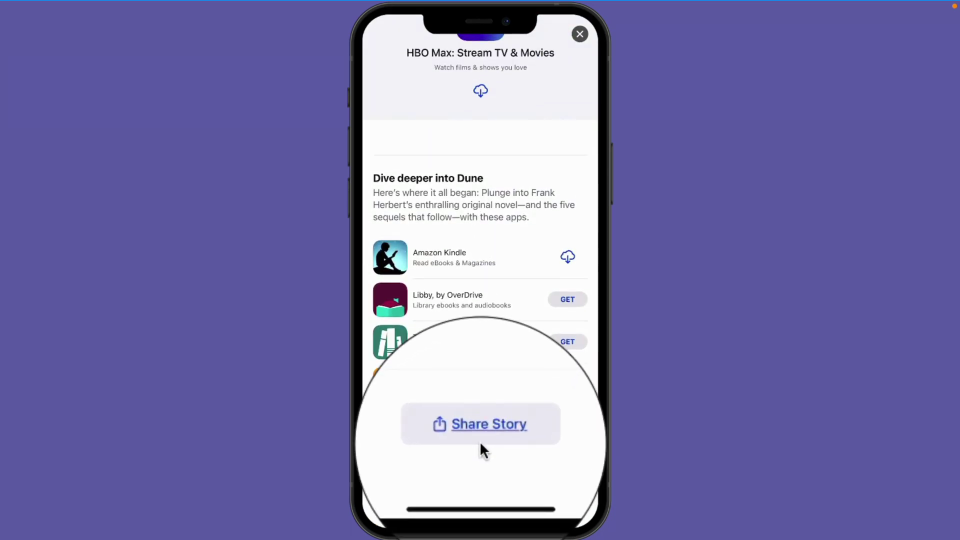
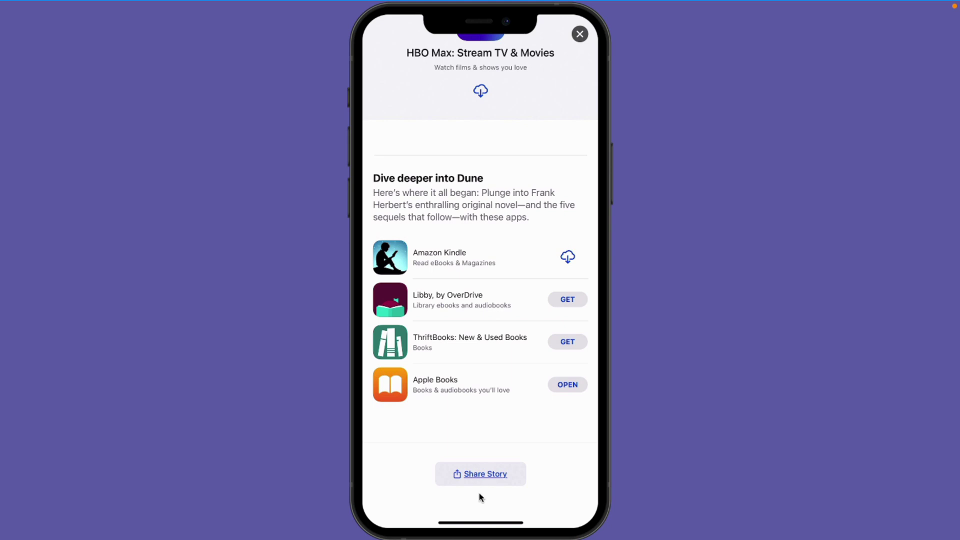
pyautogui.moveTo(478, 496); pyautogui.dragTo(478, 505)
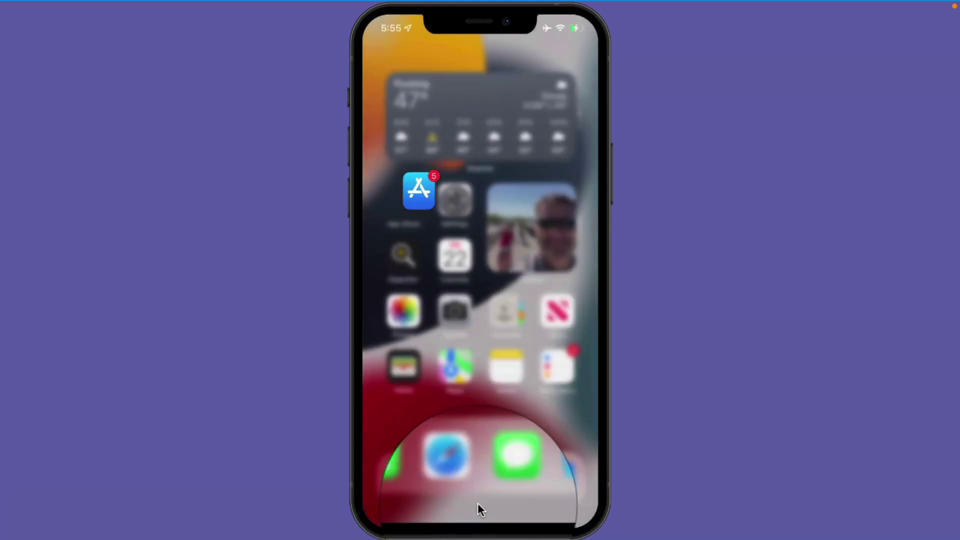
# Return to Settings and delete the Messages customization from the Accessibility Per-App Settings.
pyautogui.click(454, 194)
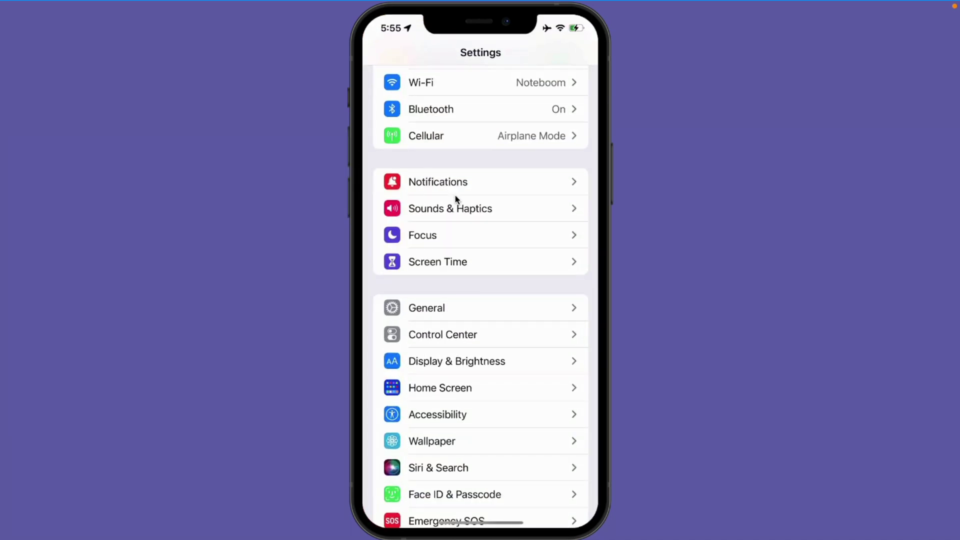
pyautogui.scroll(-5, 455, 195)
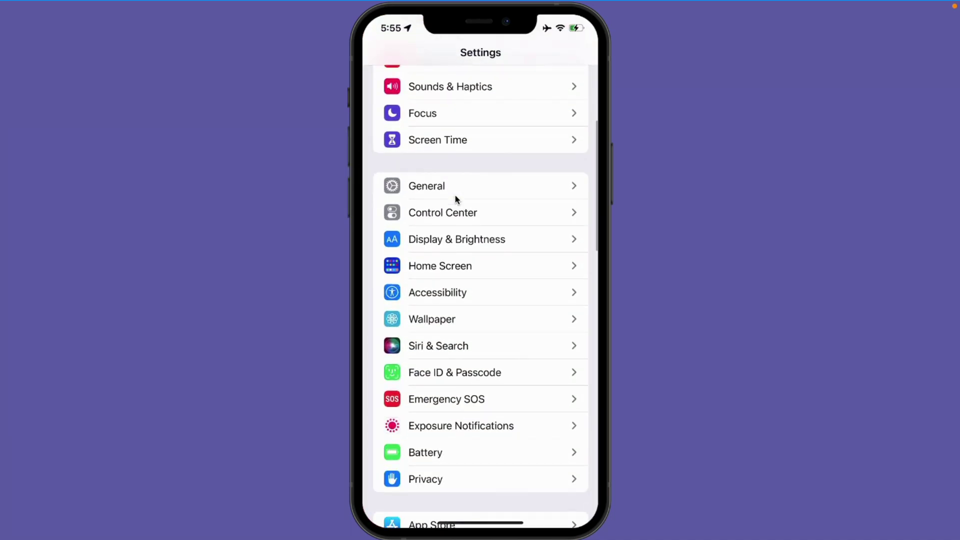
pyautogui.click(427, 297)
pyautogui.scroll(-10, 427, 297)
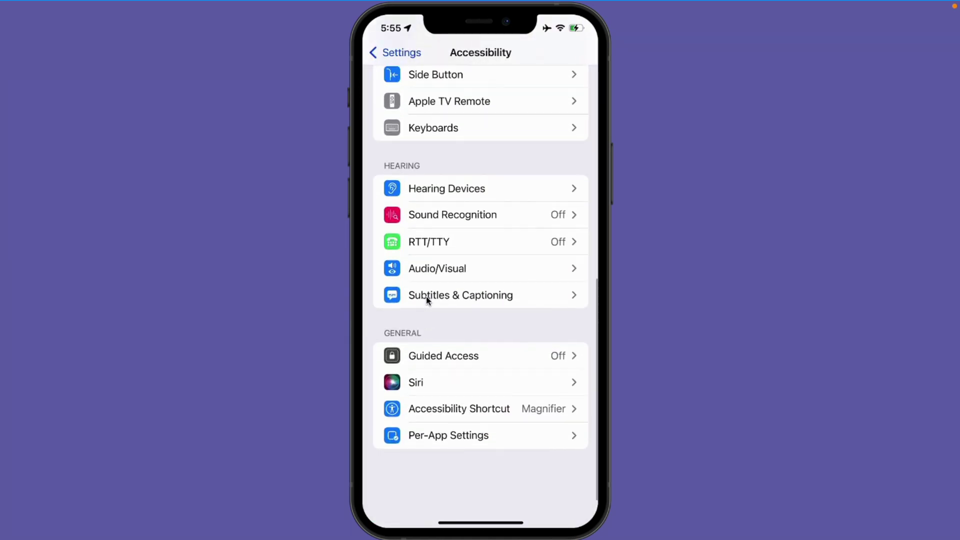
pyautogui.click(443, 437)
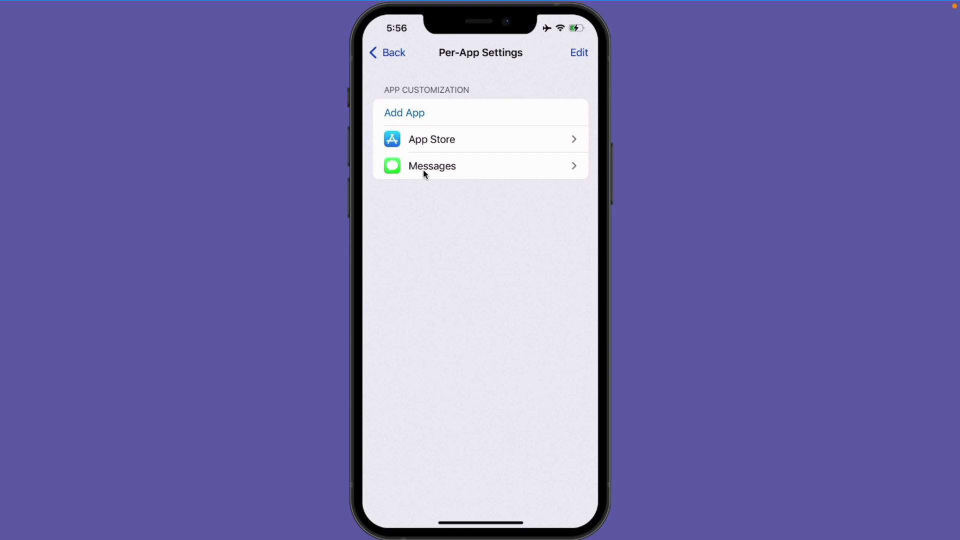
pyautogui.hscroll(5, 423, 169)
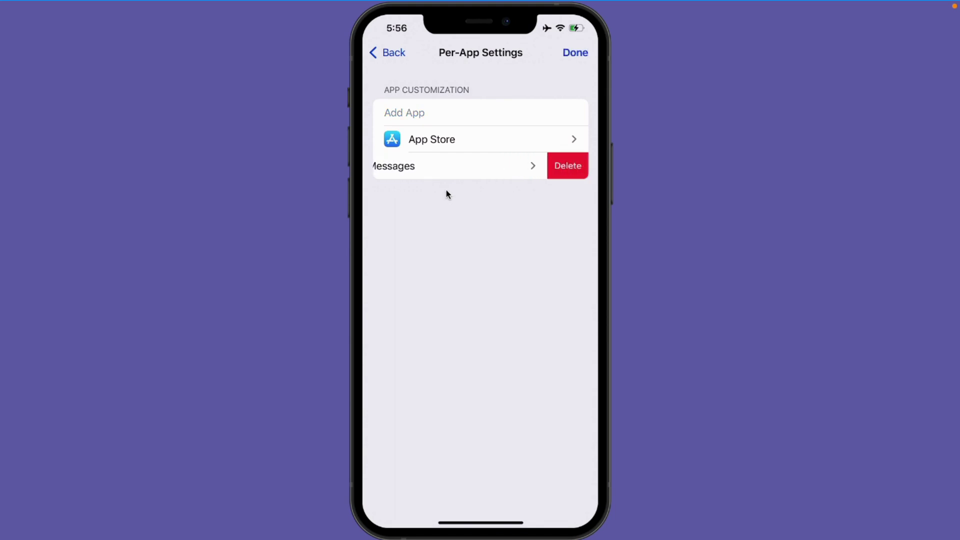
pyautogui.click(566, 164)
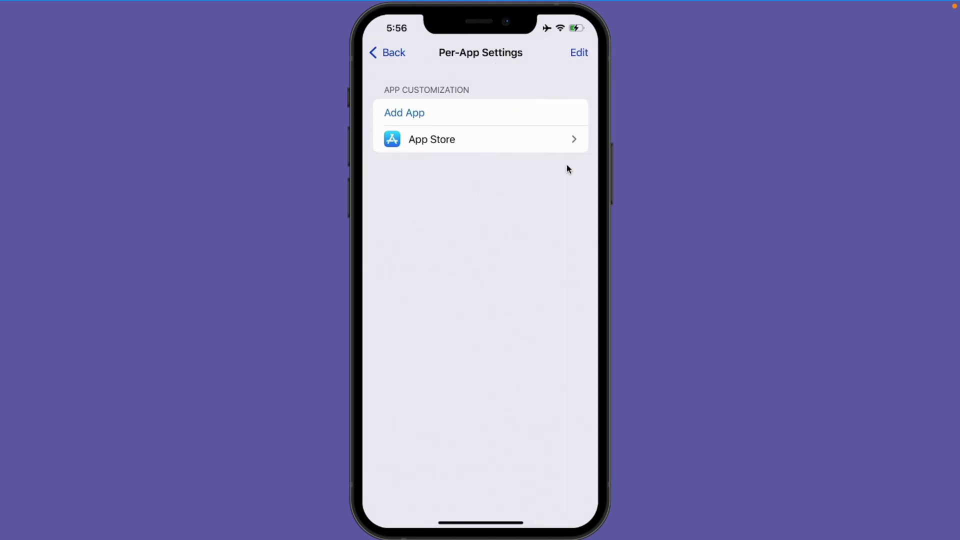